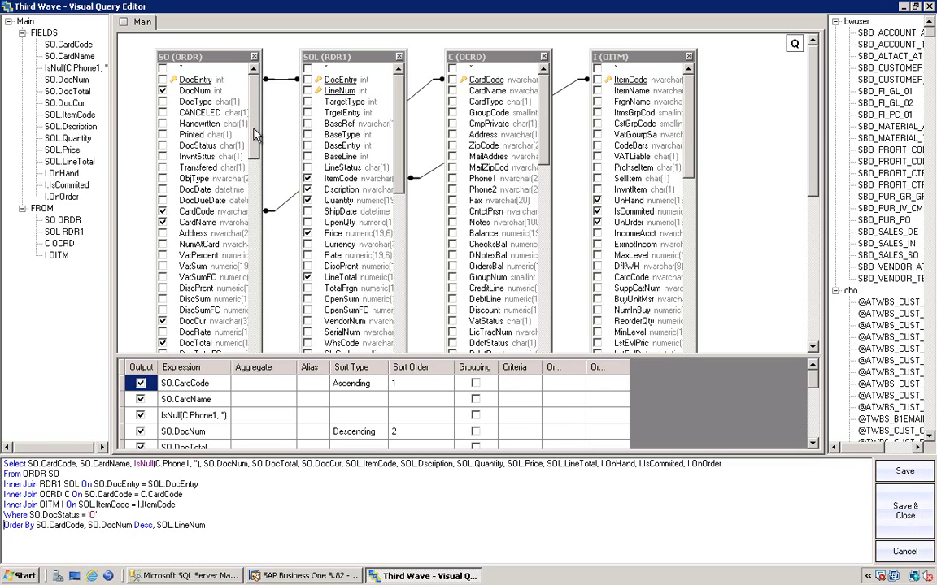
scroll(254, 153, down, 2)
scroll(255, 153, down, 1)
scroll(254, 153, down, 1)
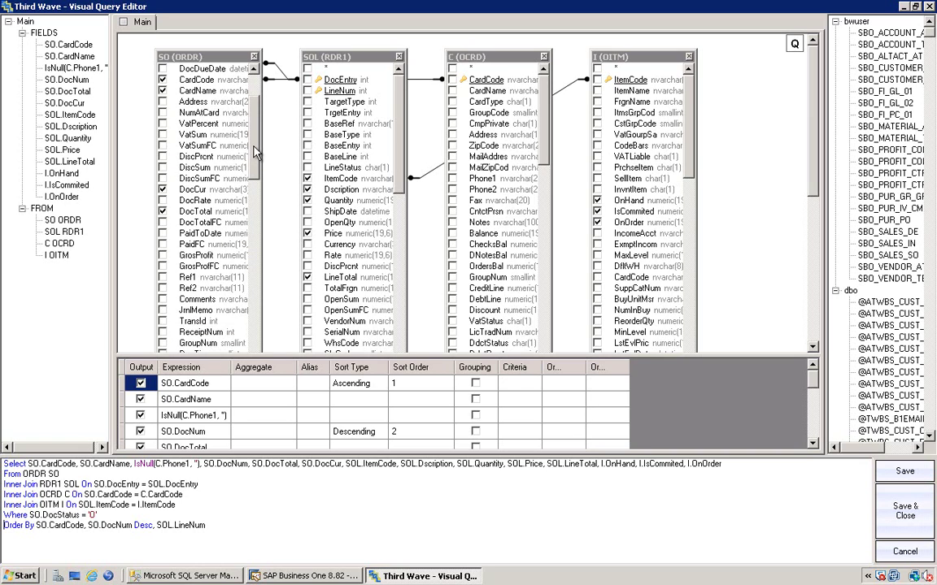
scroll(255, 153, up, 3)
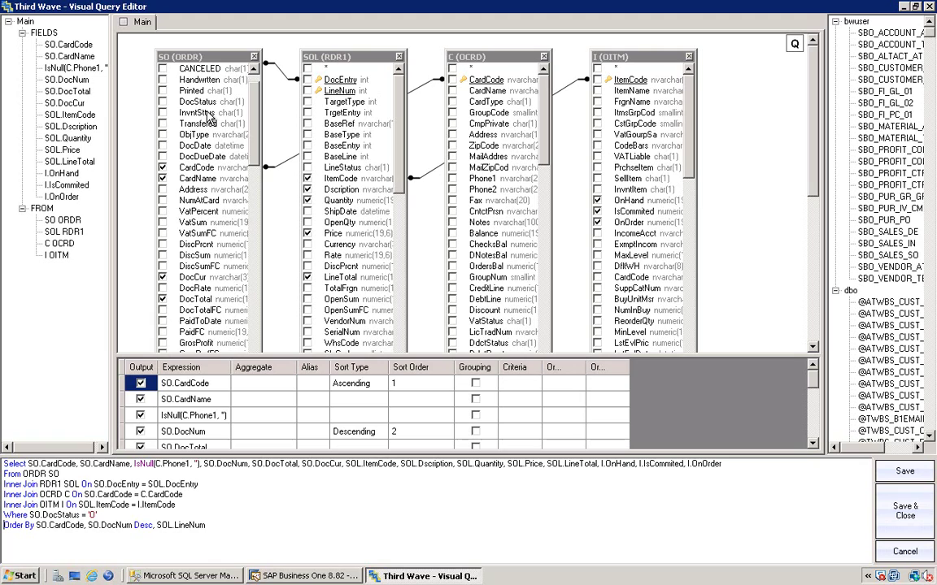
Add SO.DocDueDate to the output and alias the columns Customer Code, Customer Name and Phone.
click(162, 158)
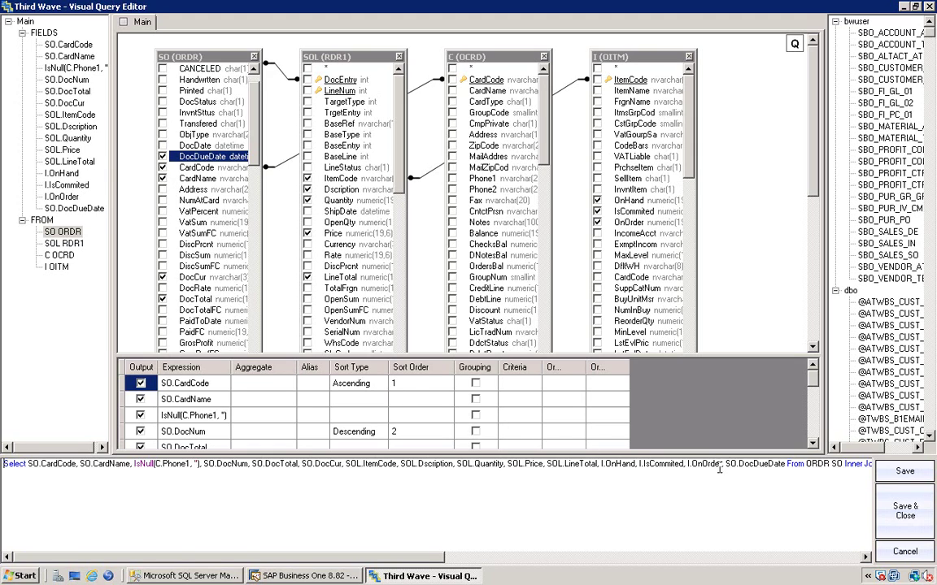
click(309, 383)
text(Cu)
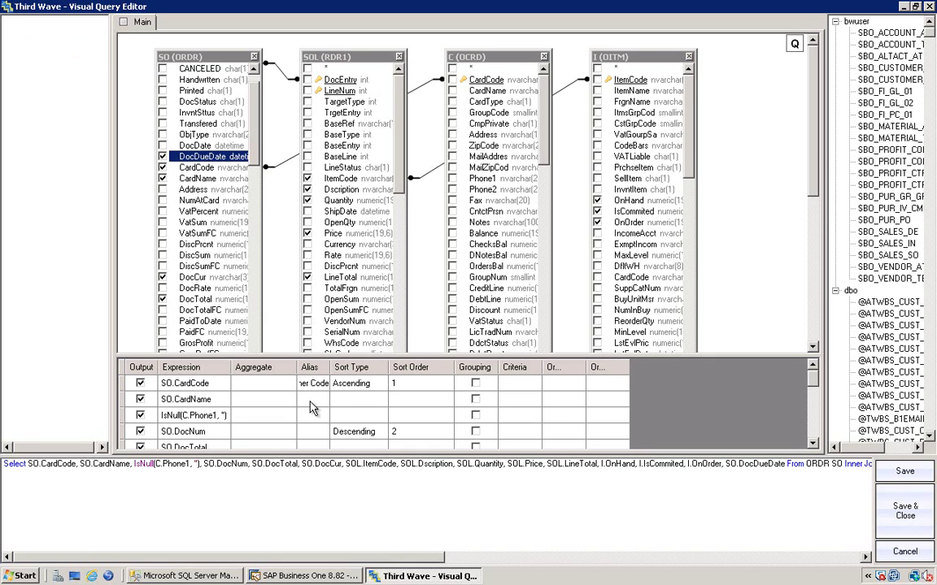
click(309, 399)
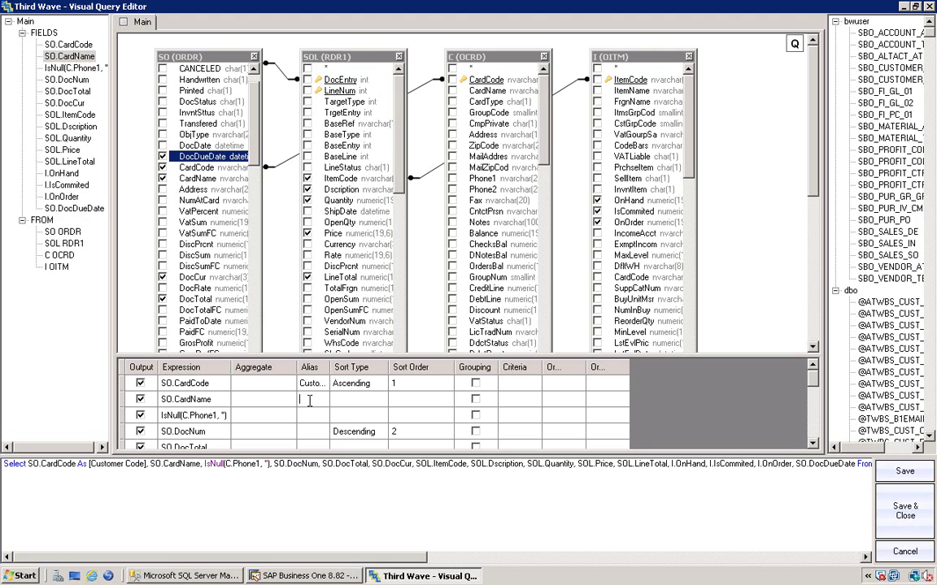
text(C)
text(ustomer Name)
click(309, 421)
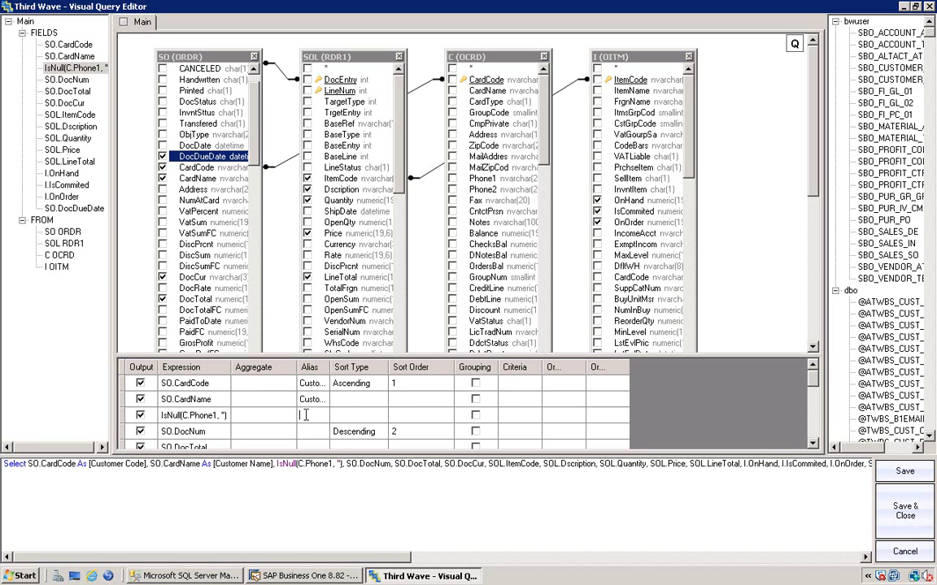
text(Phone)
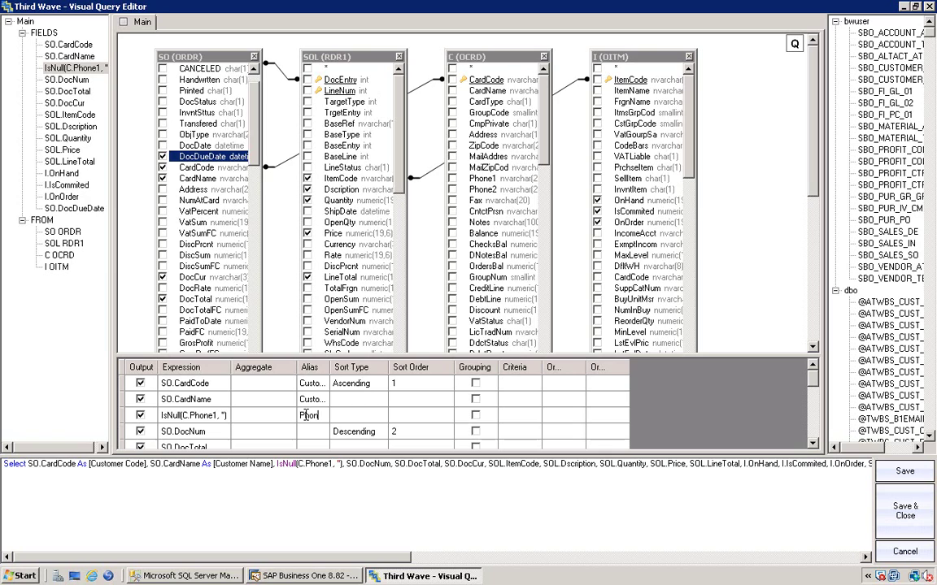
click(291, 491)
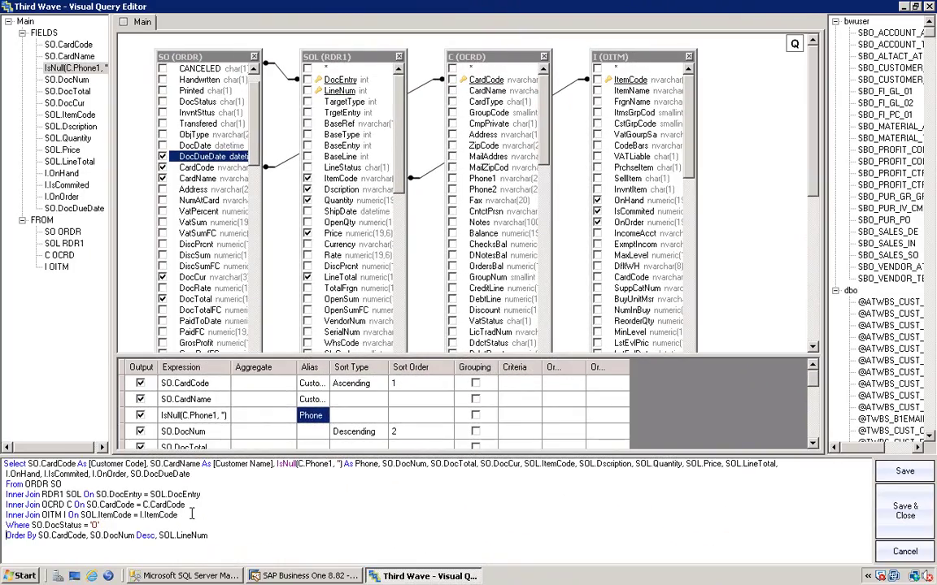
click(370, 388)
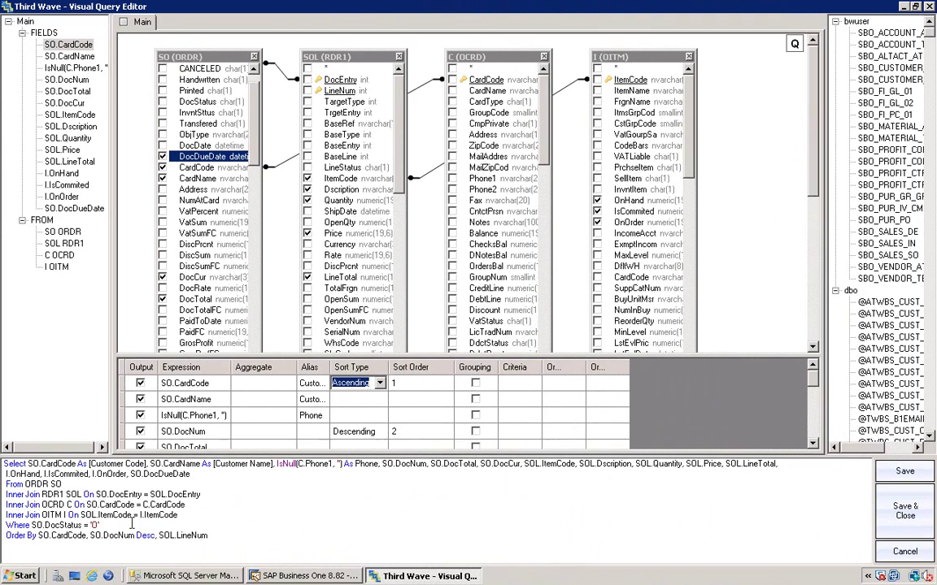
click(411, 431)
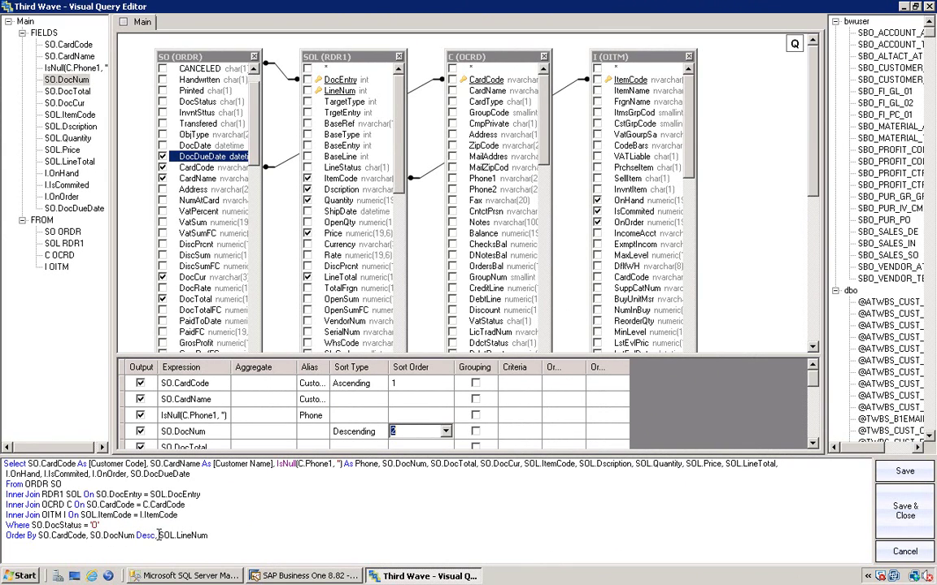
scroll(445, 419, down, 6)
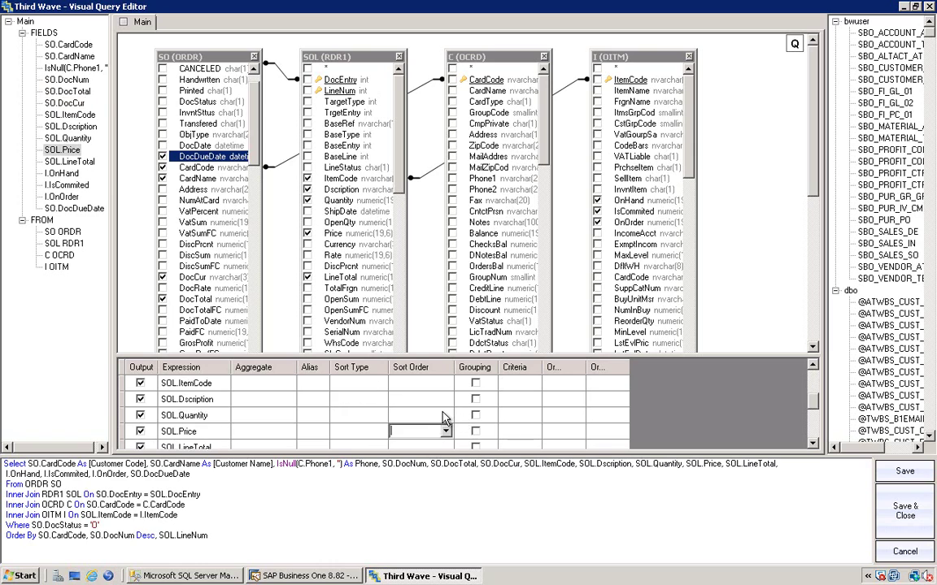
scroll(444, 418, down, 4)
scroll(445, 419, down, 5)
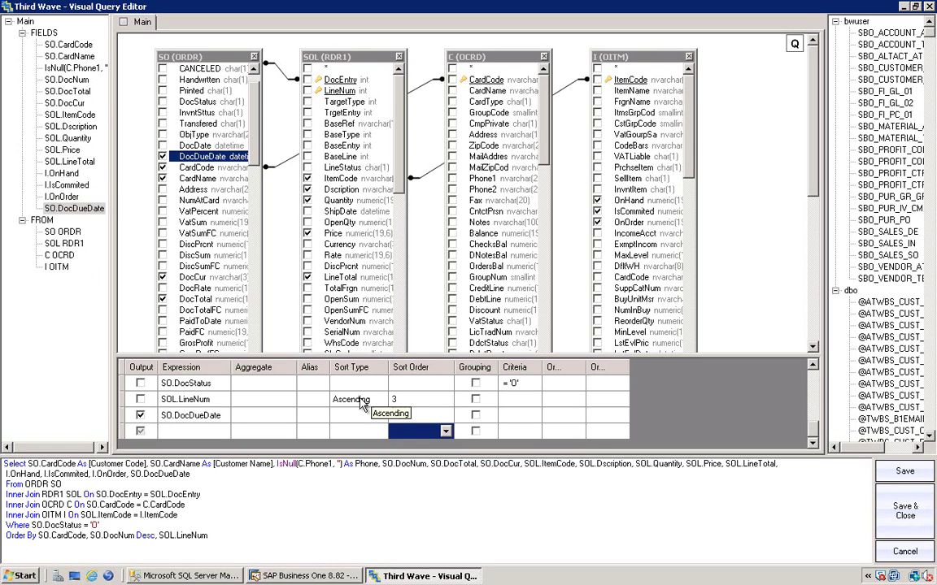
click(417, 399)
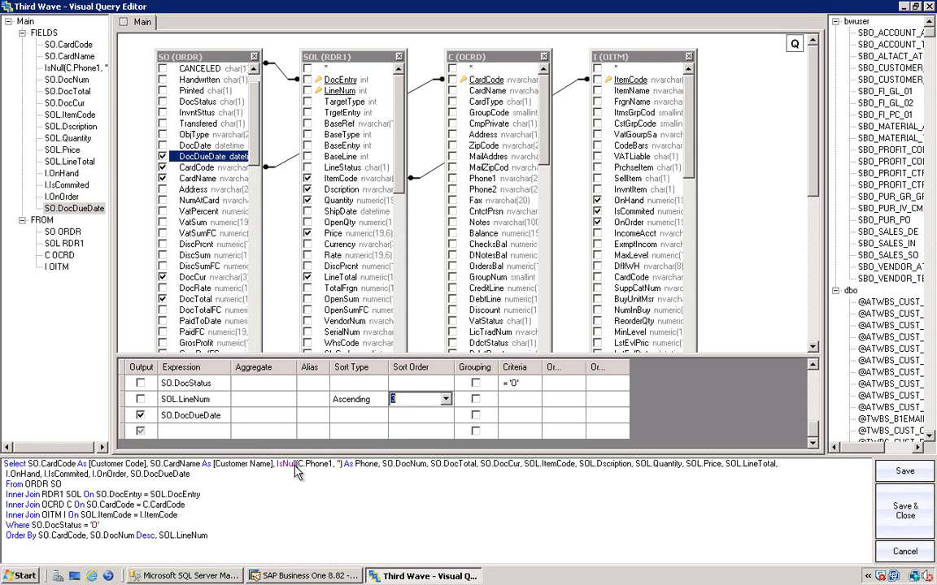
click(179, 535)
double_click(201, 536)
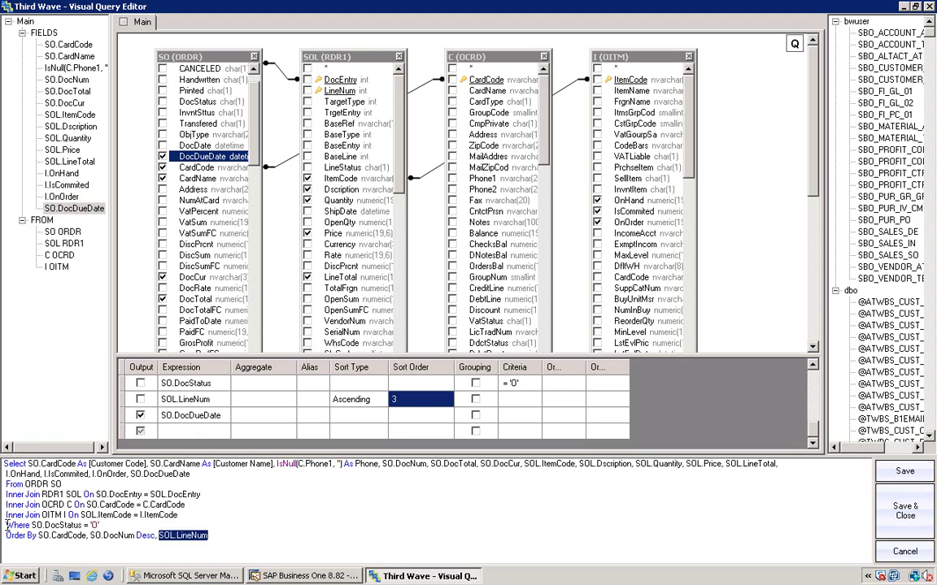
drag(6, 526, 100, 526)
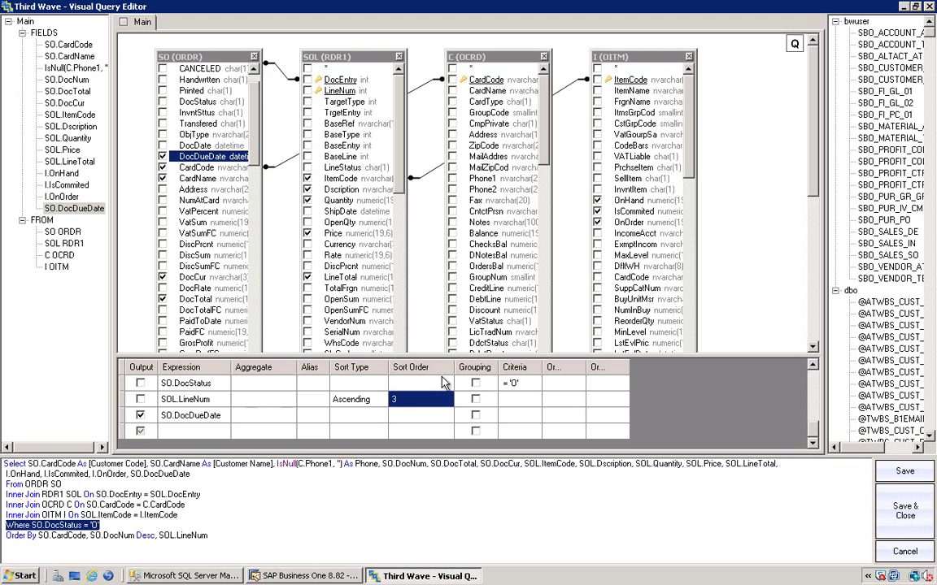
click(512, 383)
click(850, 302)
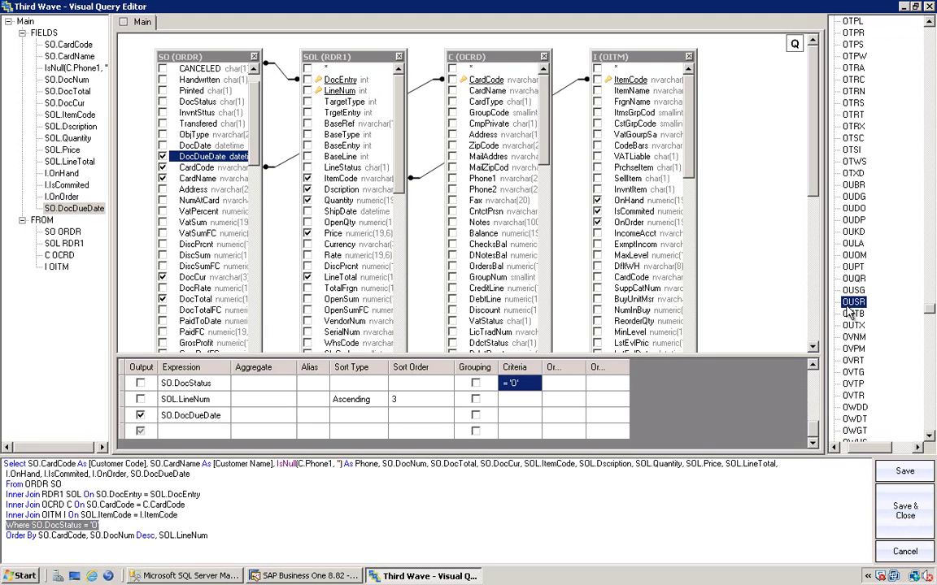
drag(851, 305, 846, 294)
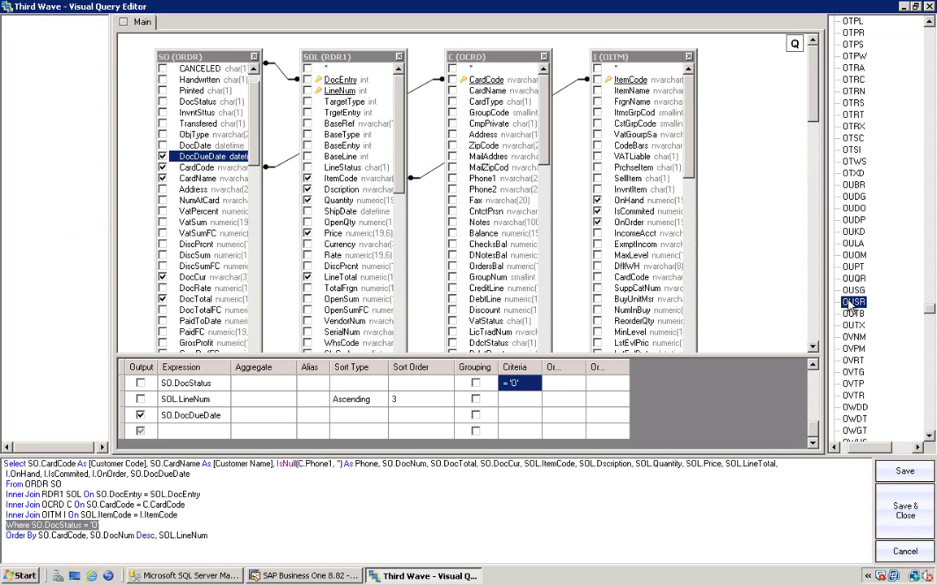
drag(848, 301, 63, 287)
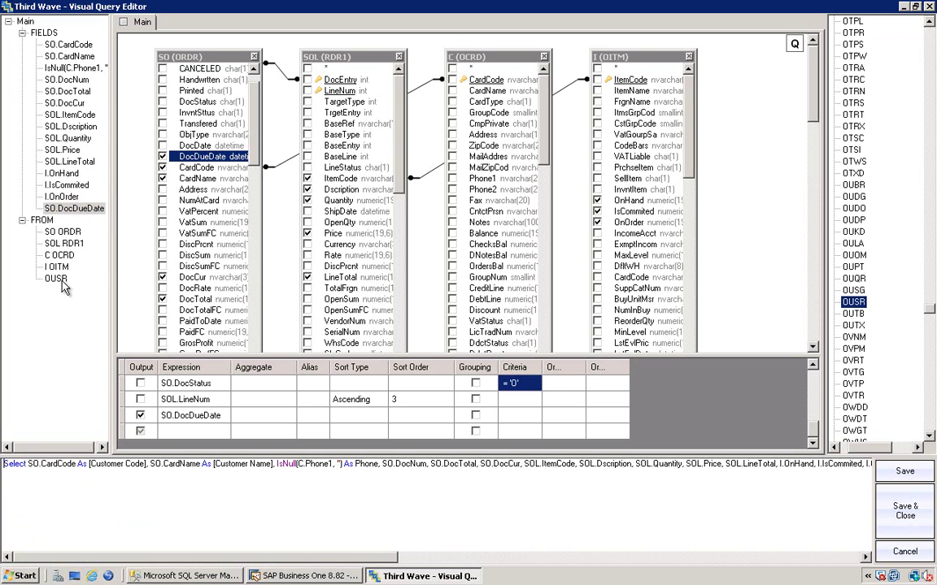
scroll(509, 325, down, 5)
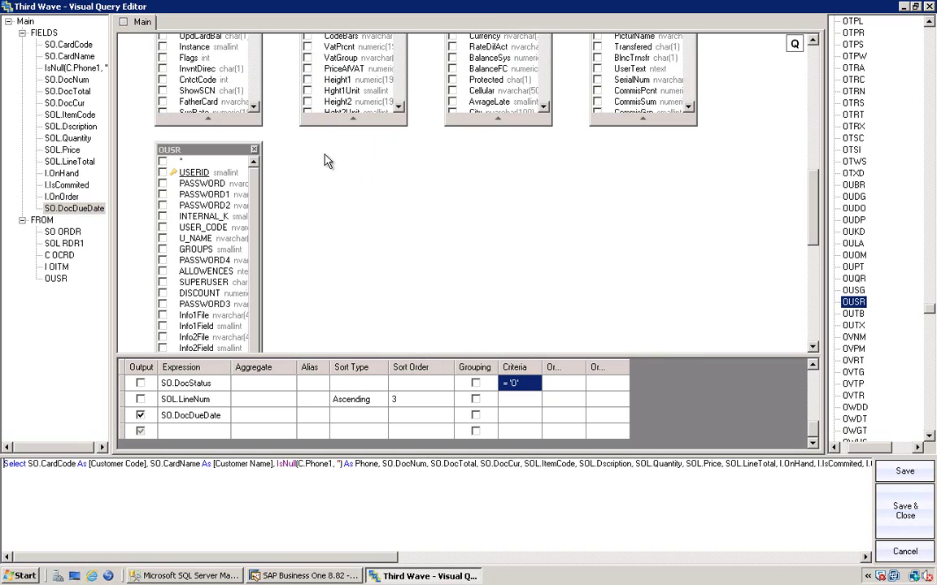
click(252, 151)
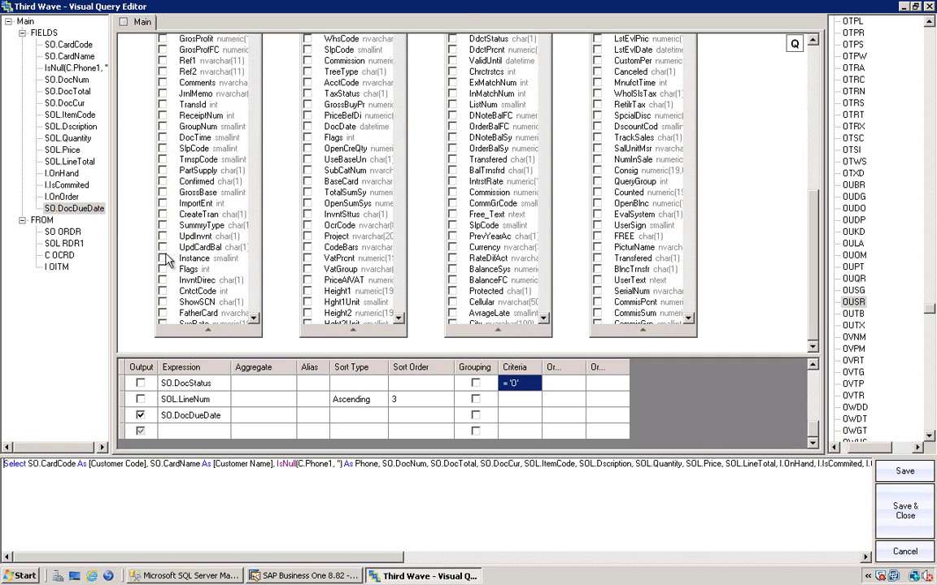
Remove the SOL–I link and rejoin SOL.ItemCode to I.ItemCode.
scroll(461, 140, up, 5)
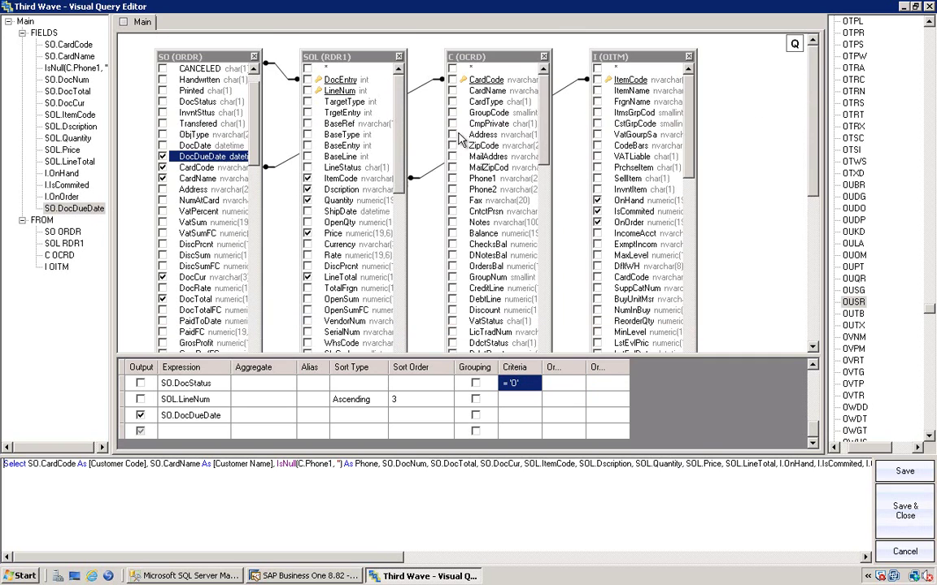
right_click(430, 175)
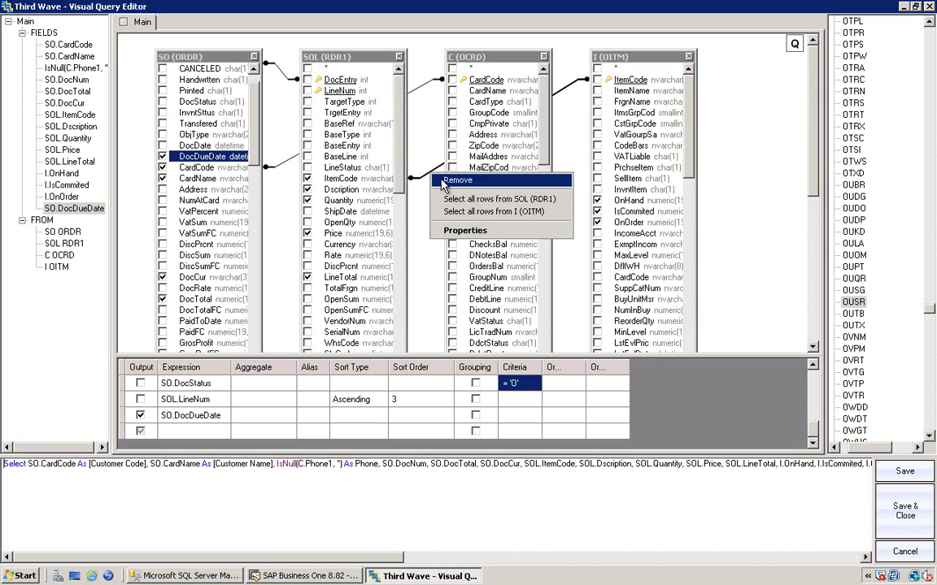
click(442, 183)
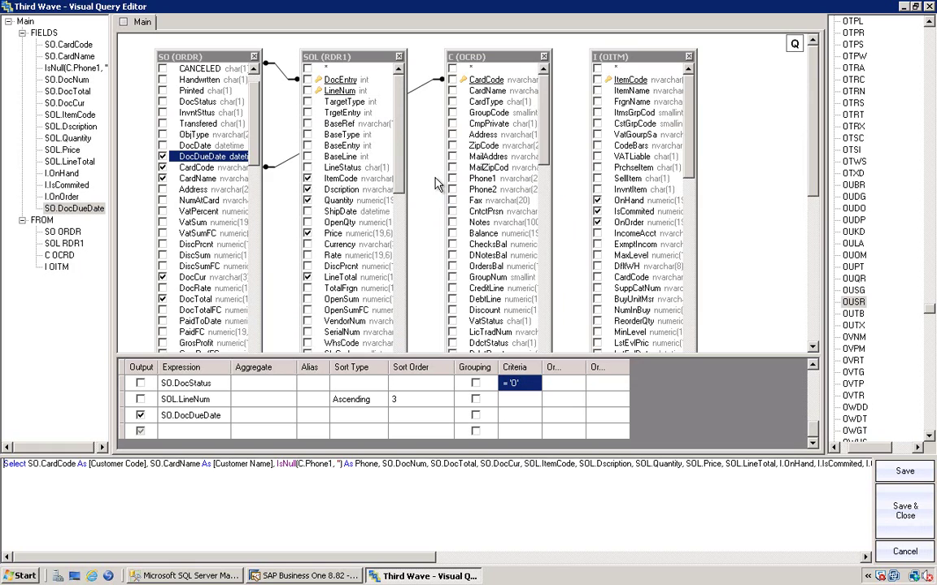
click(343, 179)
drag(343, 181, 624, 88)
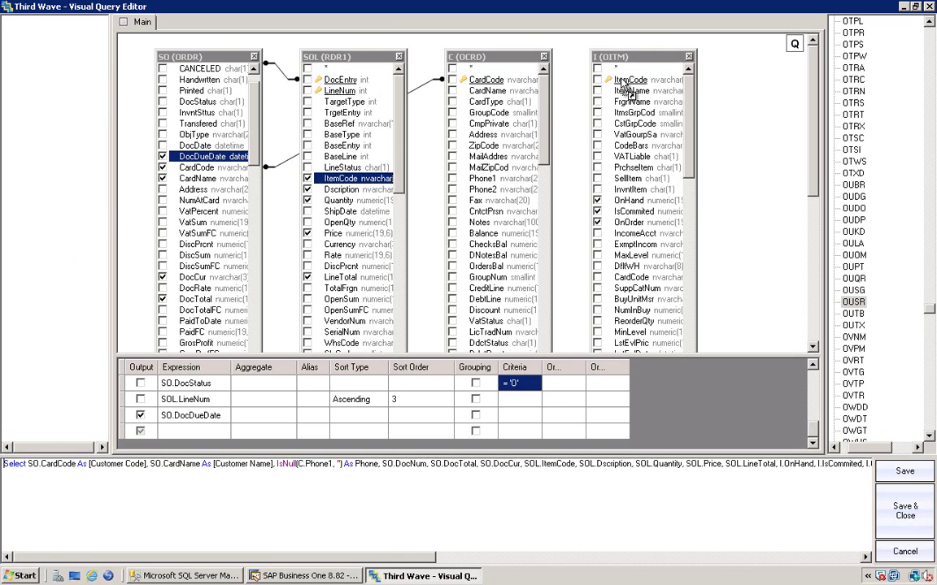
drag(625, 85, 625, 85)
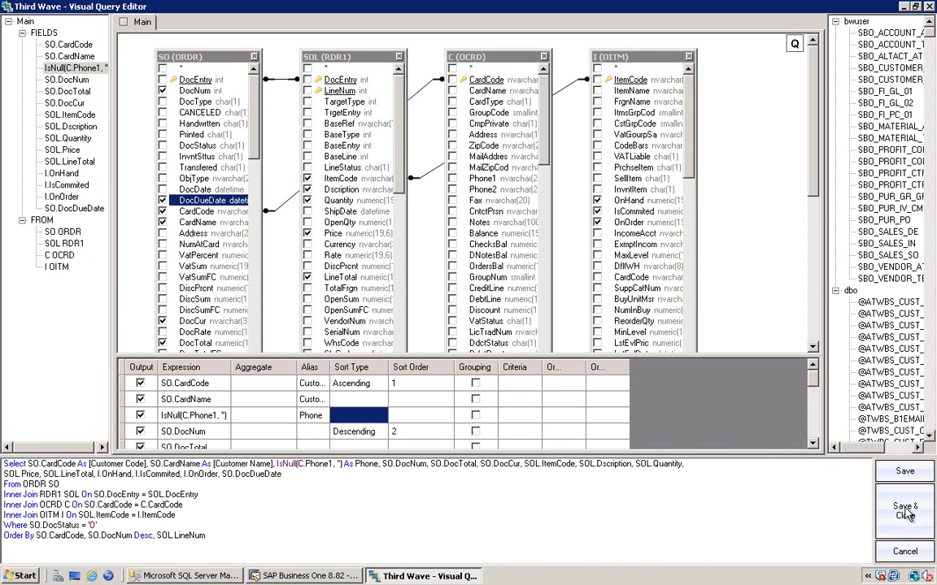
Save the query, then review its From, join, Where and Order By lines and the result columns.
click(905, 512)
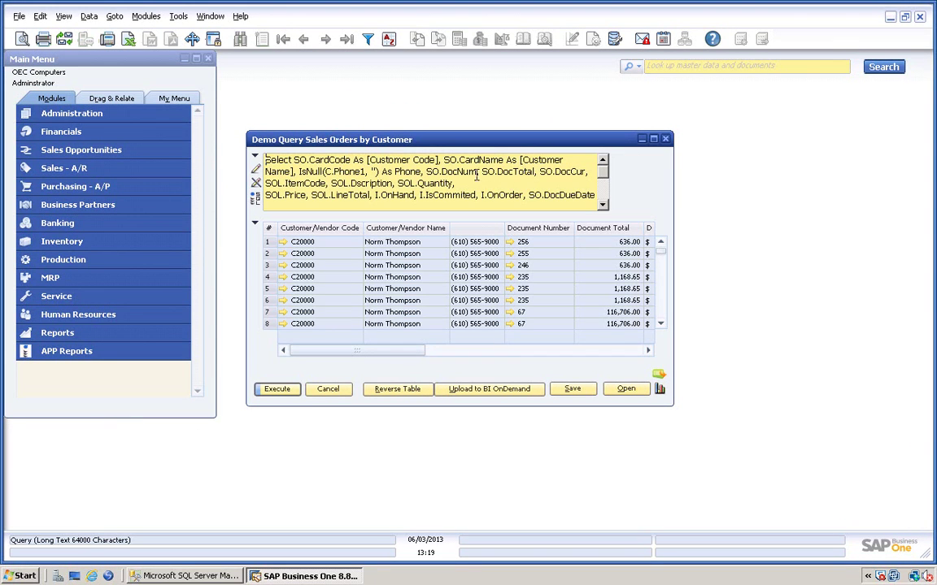
click(603, 206)
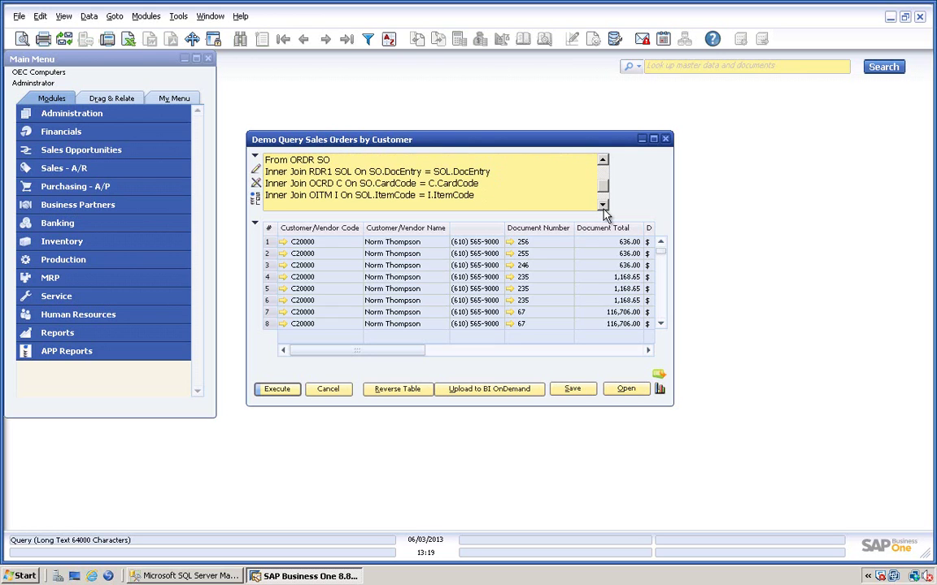
click(602, 206)
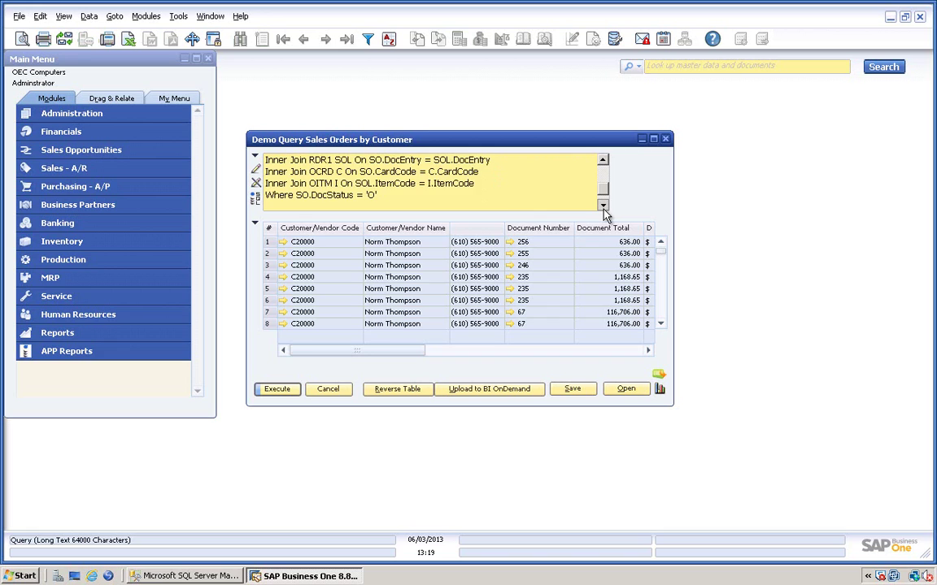
click(445, 351)
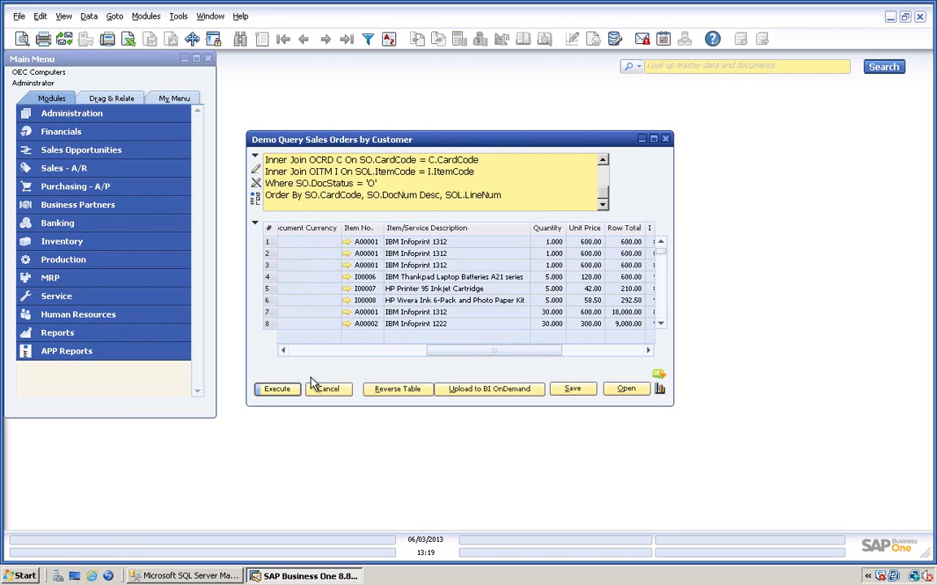
Rerun the query and check the refreshed item and stock result columns.
click(291, 391)
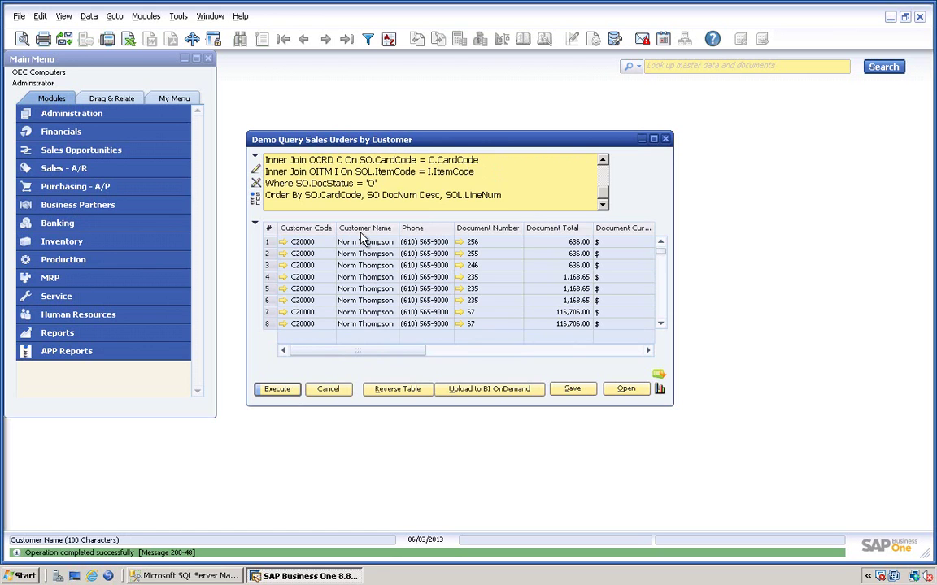
click(468, 355)
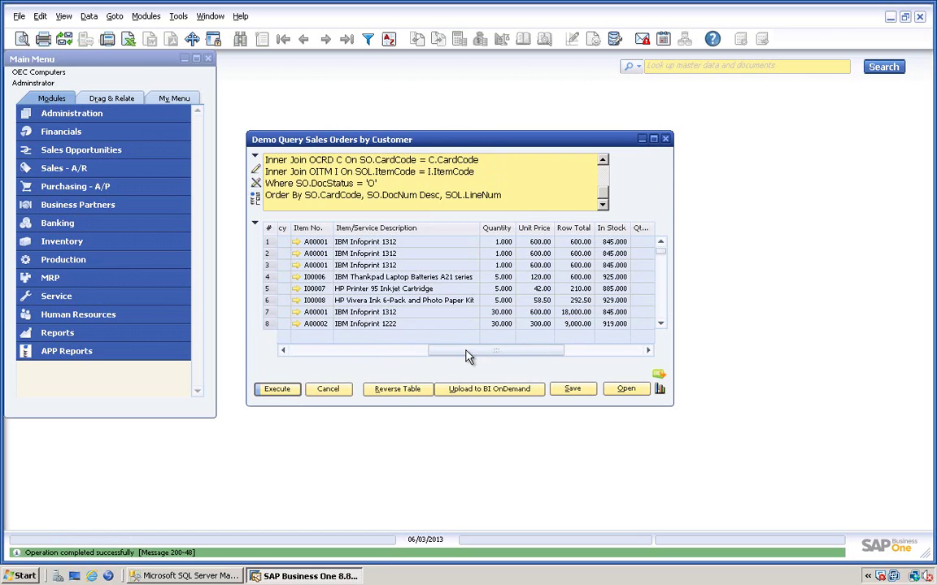
drag(475, 356, 529, 363)
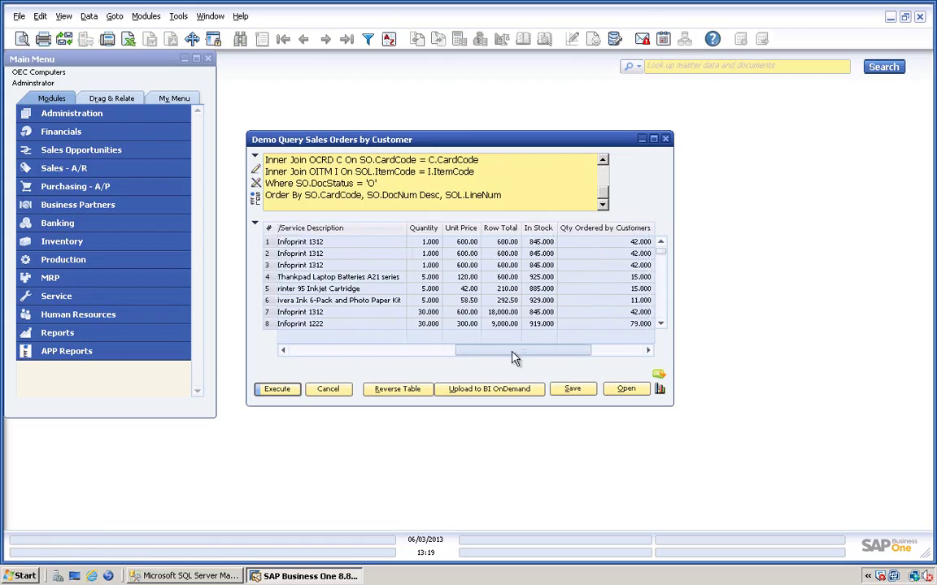